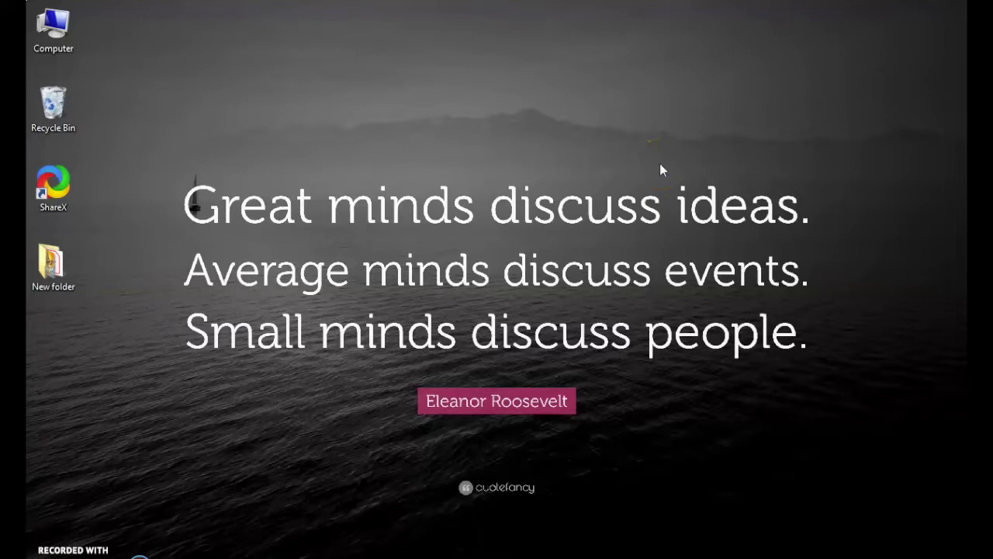
# - Launch Excel from the Windows Start menu by searching for 'ex'
pyautogui.press('super')
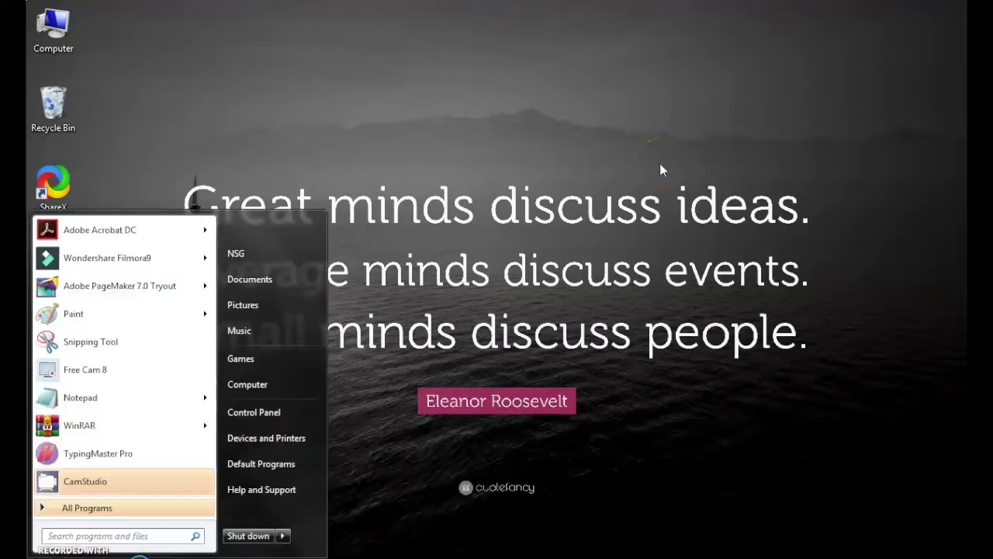
pyautogui.write('excel')
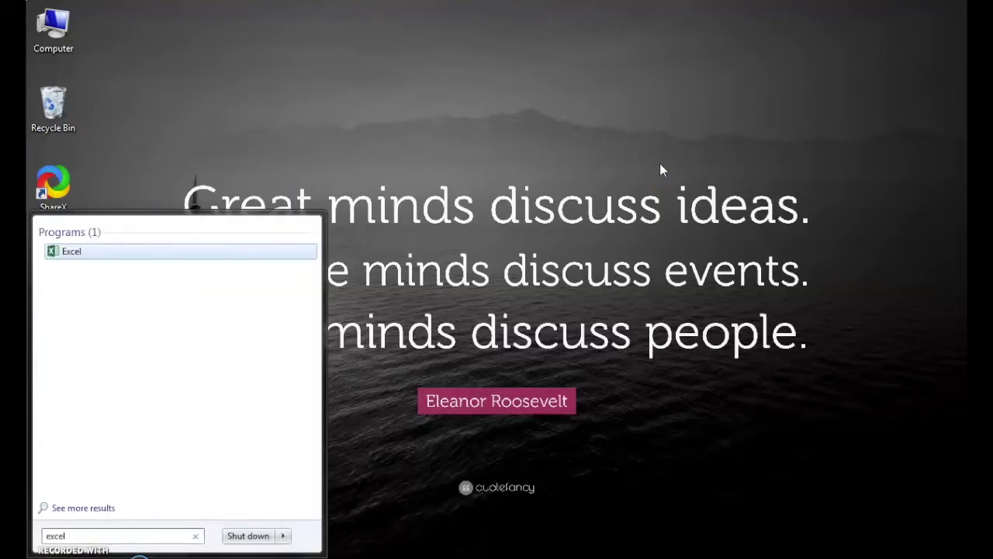
pyautogui.press('Return')
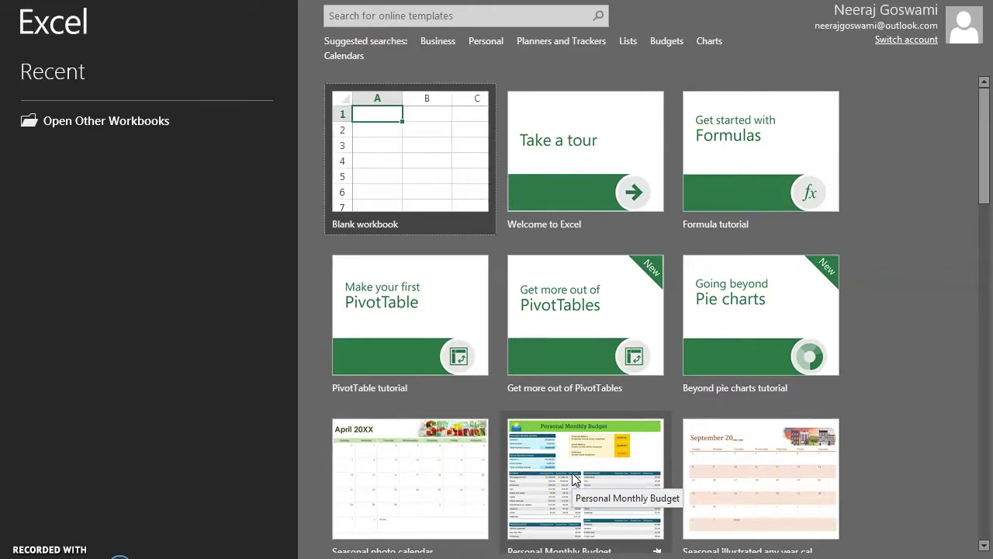
# - Create a new blank workbook from the start screen and select a cell
pyautogui.click(400, 166)
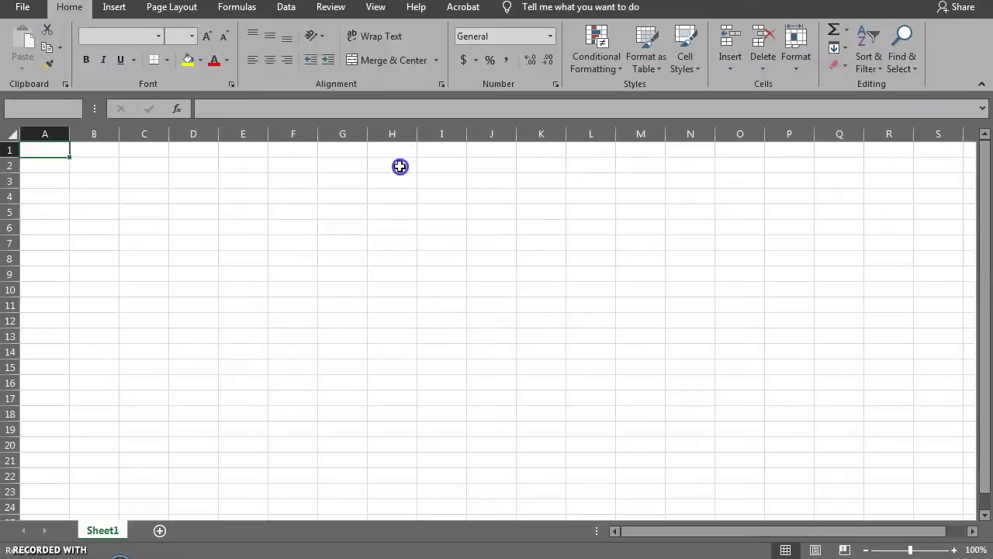
pyautogui.click(400, 166)
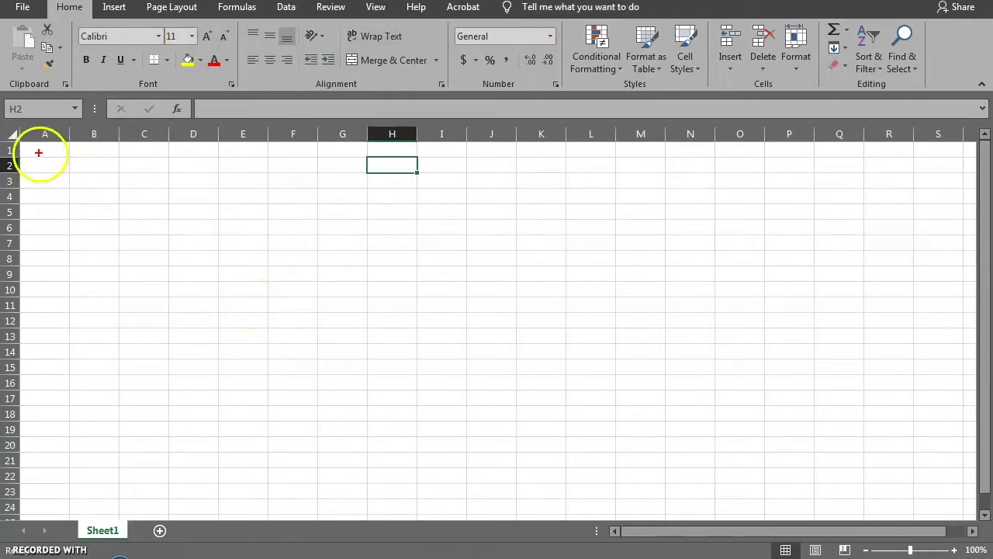
pyautogui.moveTo(25, 142)
pyautogui.mouseDown()
pyautogui.moveTo(842, 549)
pyautogui.moveTo(970, 526)
pyautogui.mouseUp()
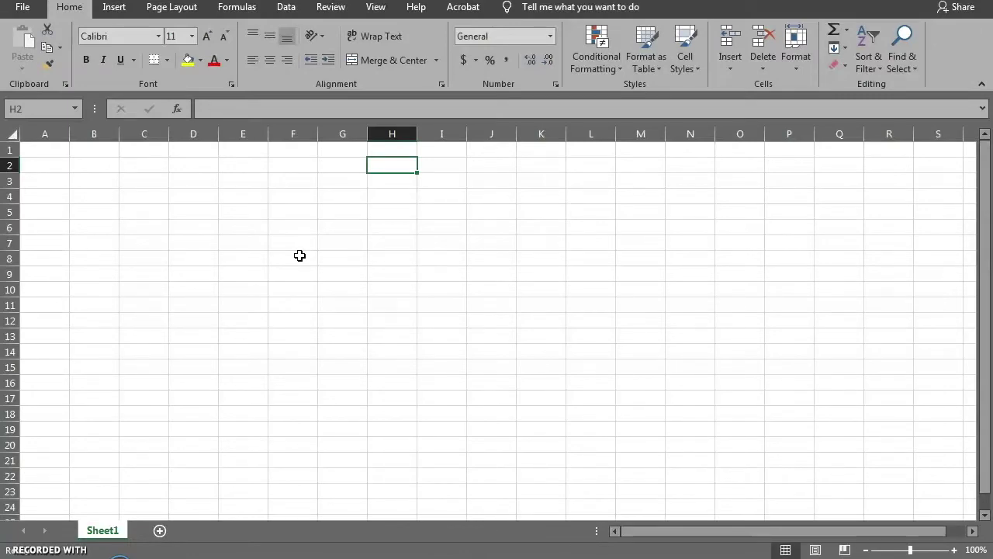
pyautogui.click(212, 257)
pyautogui.write('fbgfd')
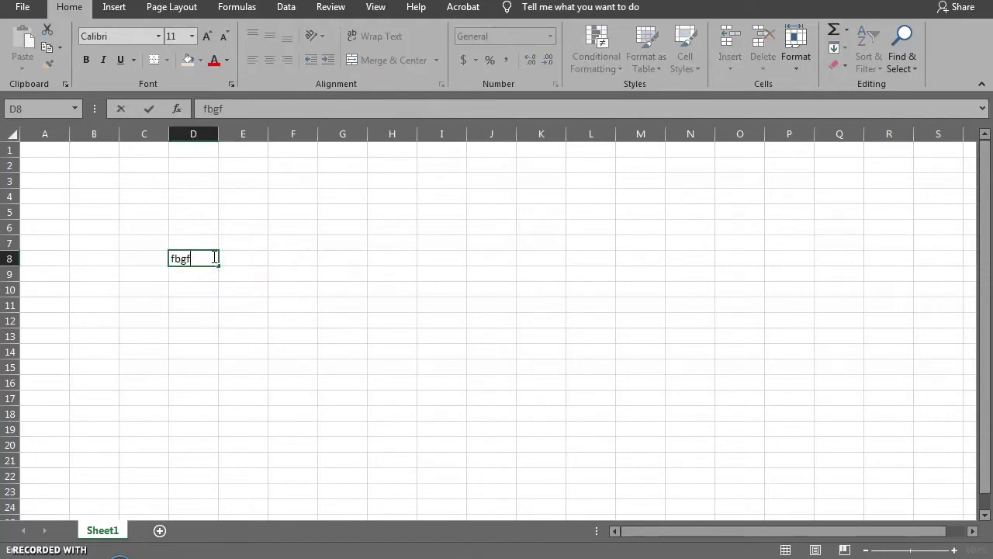
pyautogui.press('Escape')
pyautogui.click(266, 256)
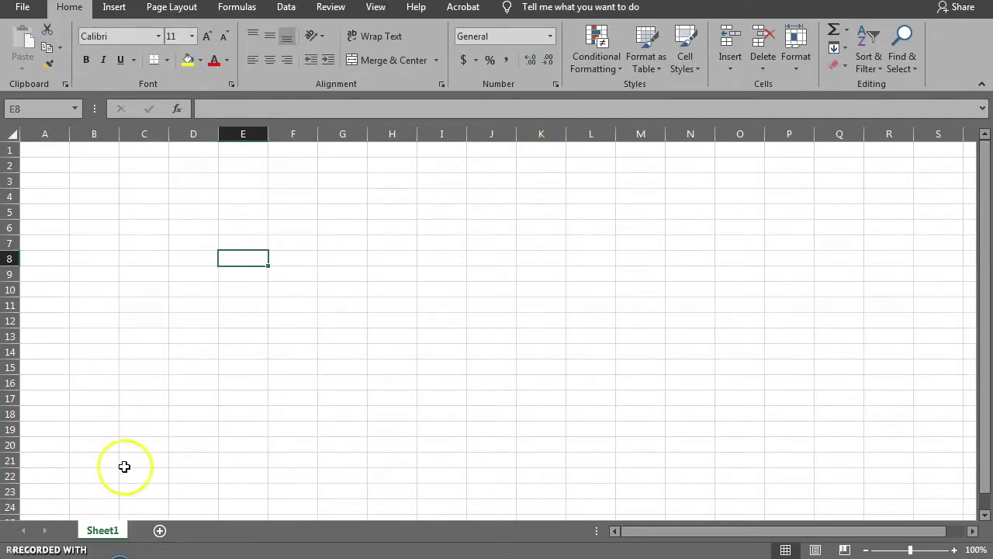
# - Add three new worksheets, Sheet3 through Sheet5
pyautogui.click(159, 533)
pyautogui.click(193, 531)
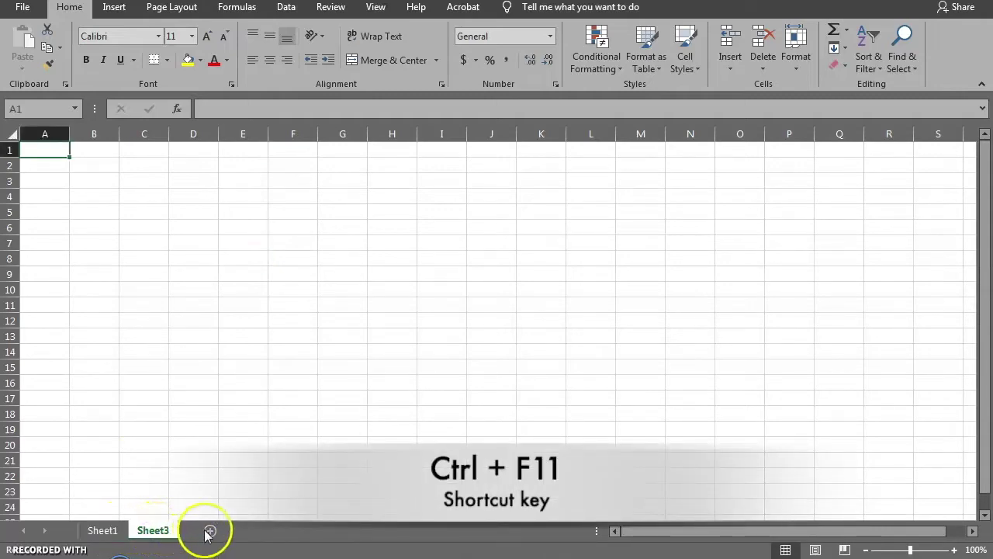
pyautogui.click(260, 531)
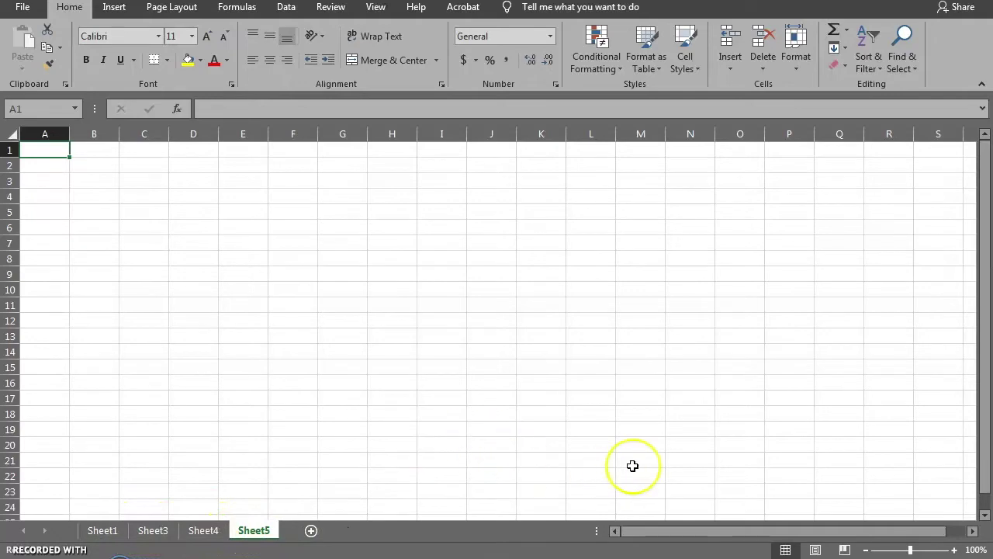
# - Rename Sheet5 to 'page5' and move Sheet4 ahead of Sheet3
pyautogui.click(251, 533)
pyautogui.doubleClick(251, 532)
pyautogui.write('page')
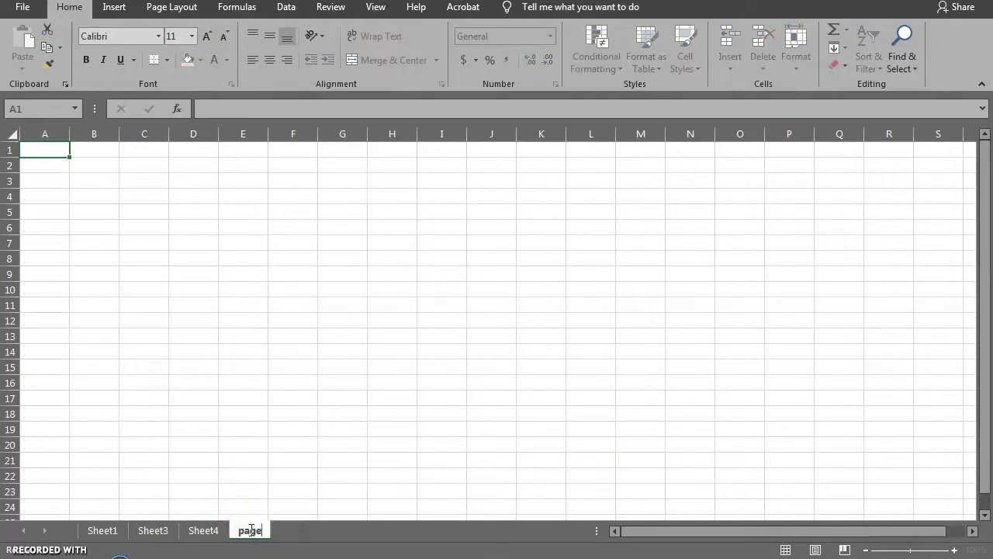
pyautogui.write('5')
pyautogui.click(334, 443)
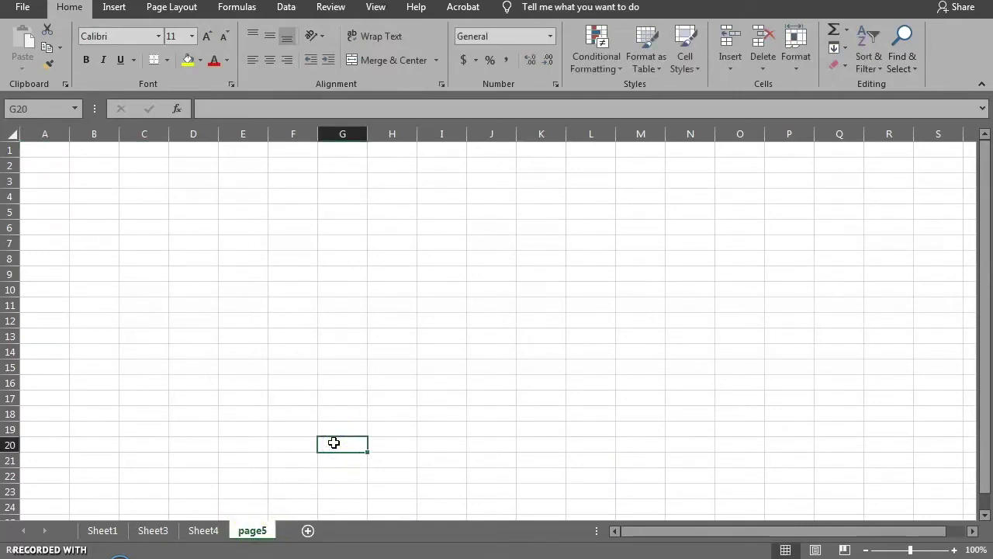
pyautogui.moveTo(252, 531)
pyautogui.mouseDown()
pyautogui.moveTo(129, 536)
pyautogui.moveTo(145, 534)
pyautogui.mouseUp()
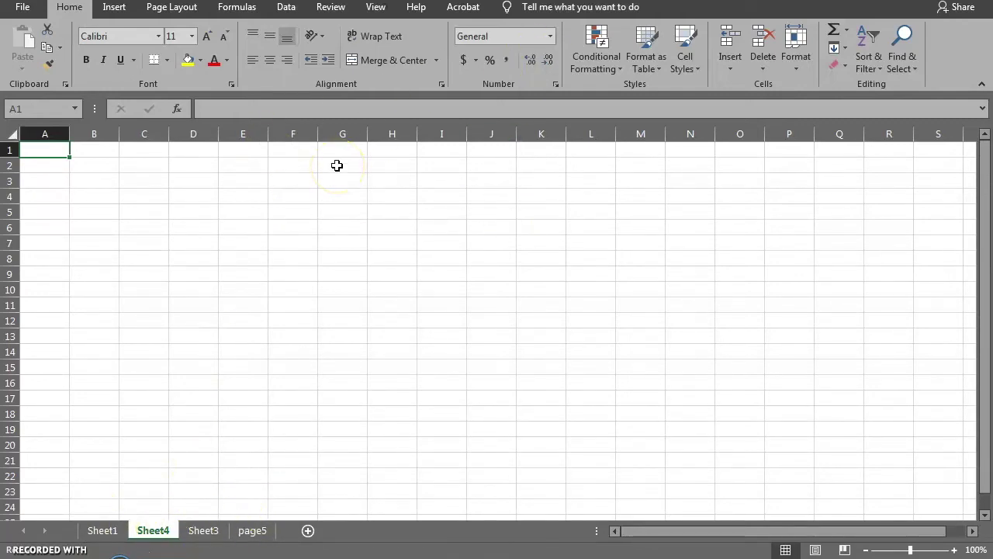
# - Enter a sample name in cell D6 of Sheet4, then jump to the last column
pyautogui.click(194, 225)
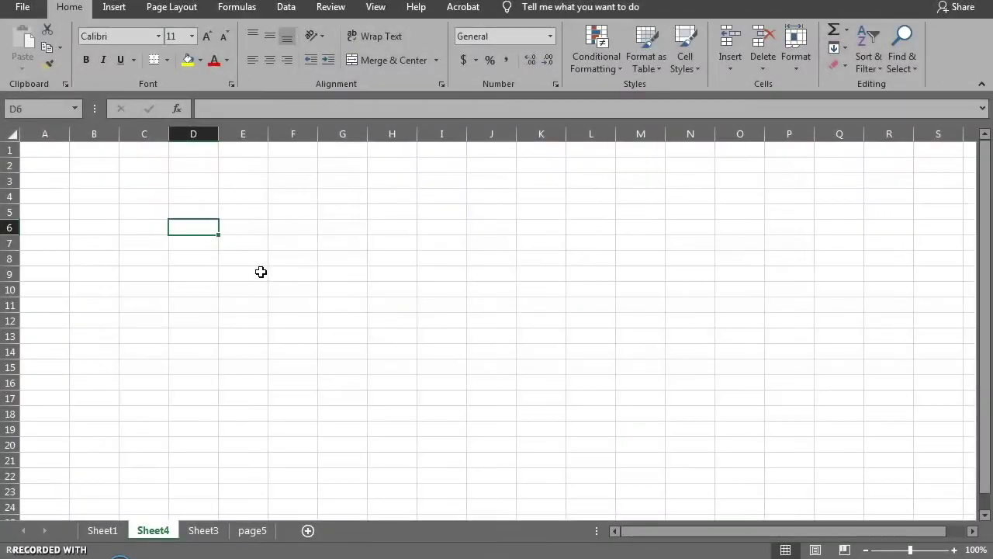
pyautogui.write('chai')
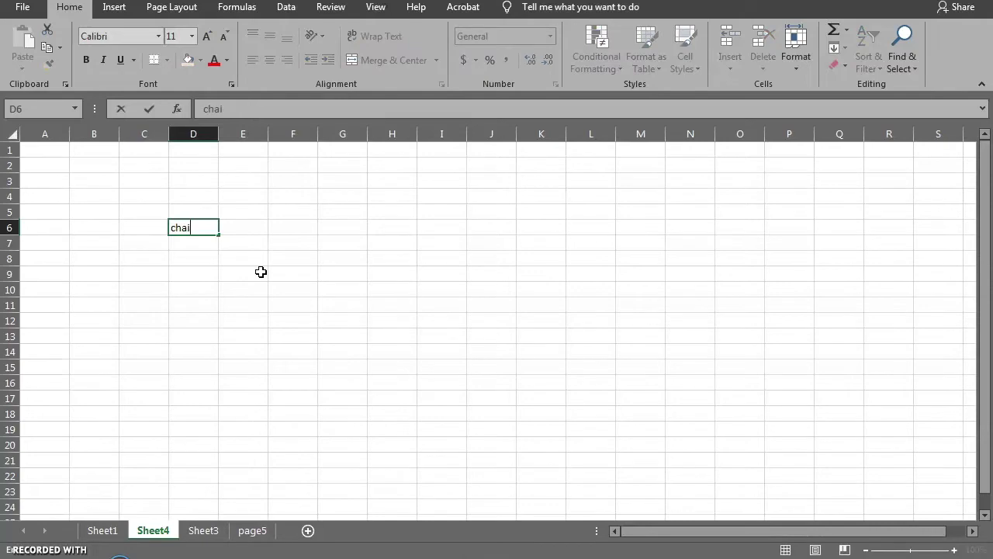
pyautogui.write('tanyas')
pyautogui.press('Return')
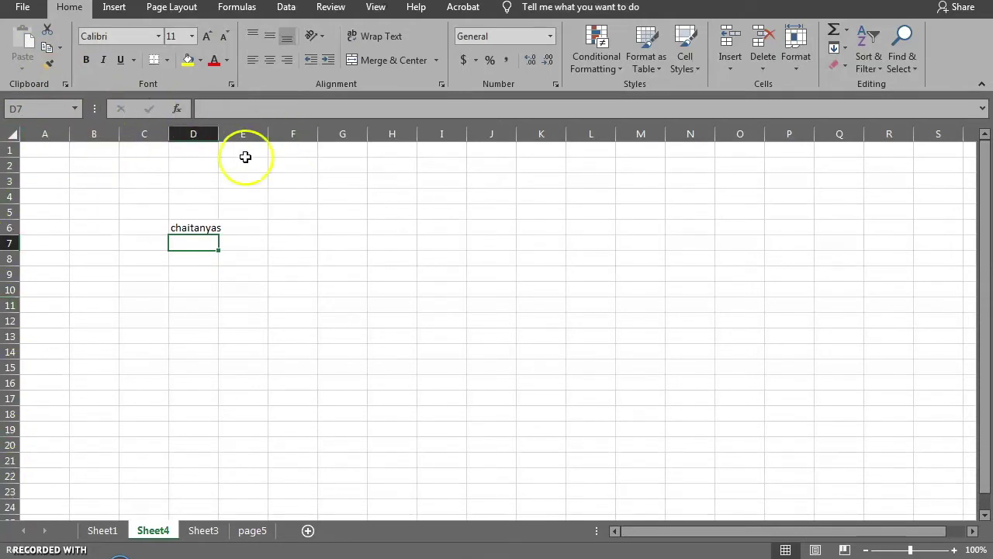
pyautogui.hotkey('ctrl', 'Right')
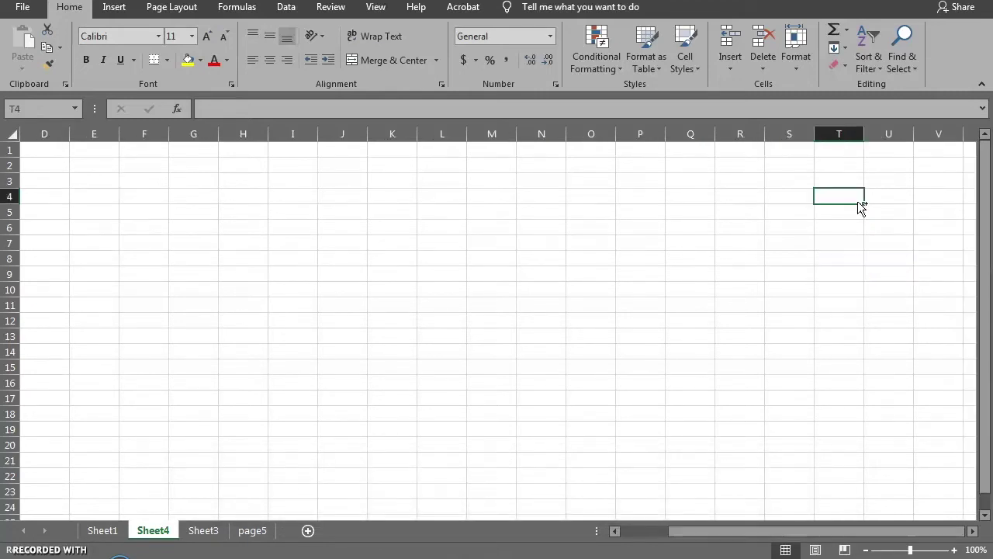
pyautogui.hotkey('ctrl', 'Down')
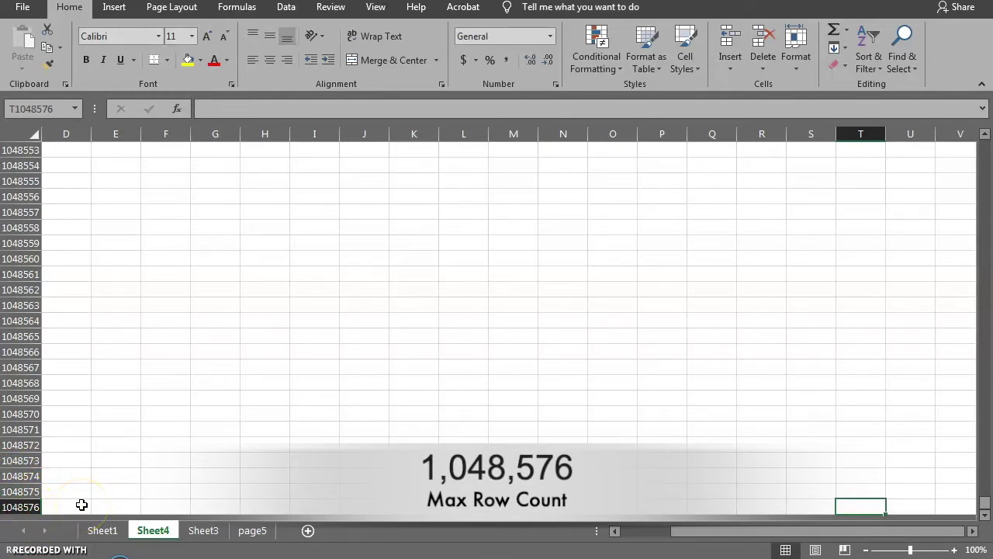
pyautogui.hotkey('ctrl', 'Up')
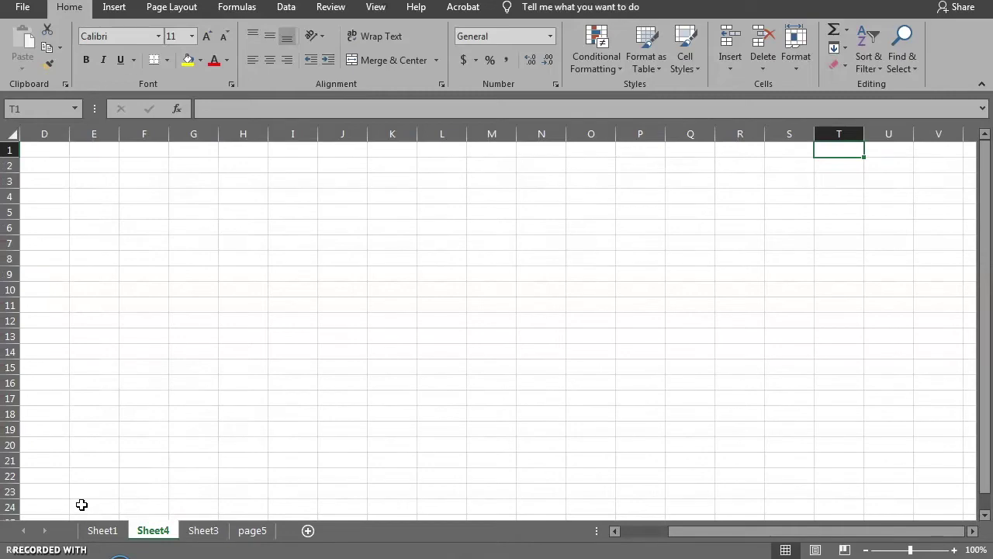
pyautogui.moveTo(982, 349)
pyautogui.mouseDown()
pyautogui.moveTo(989, 272)
pyautogui.moveTo(981, 297)
pyautogui.mouseUp()
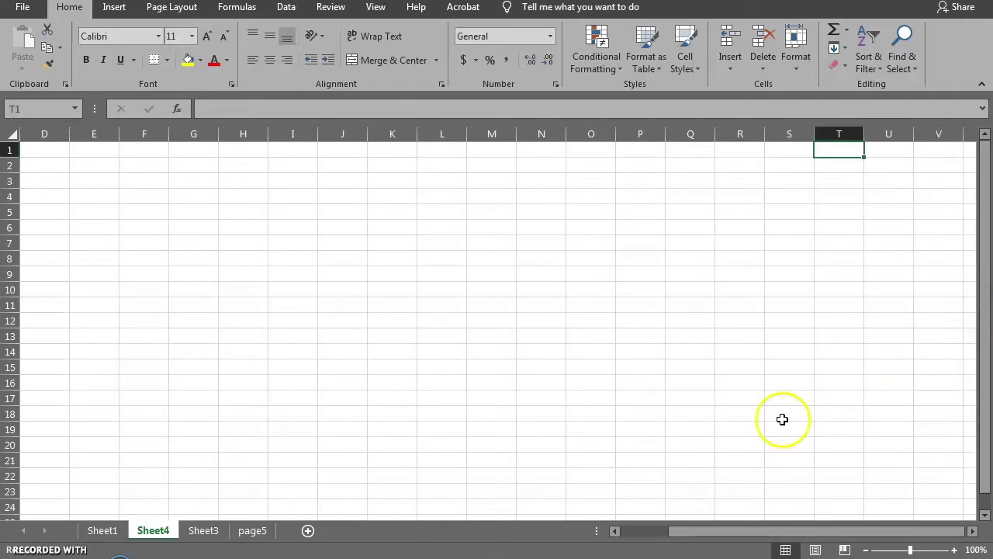
pyautogui.moveTo(714, 534); pyautogui.dragTo(665, 538)
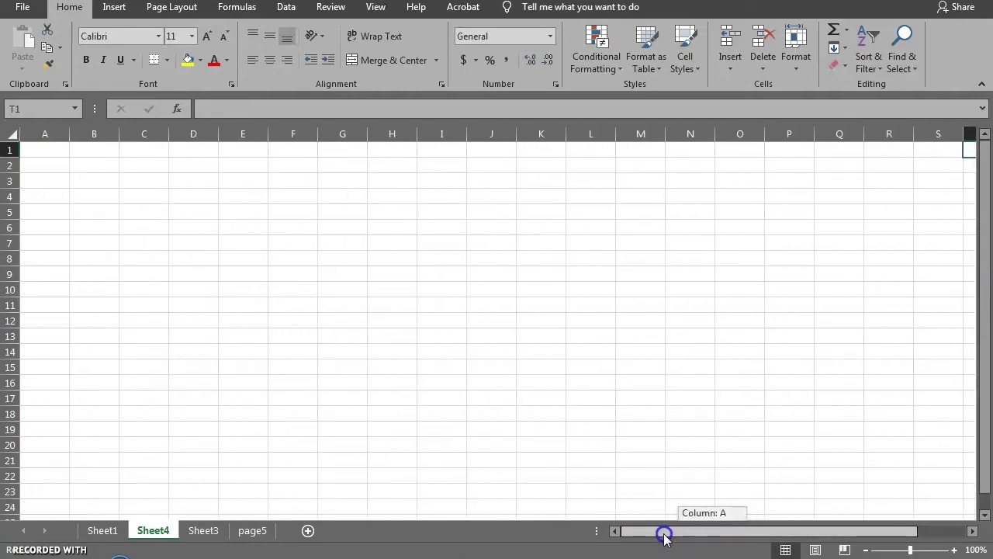
pyautogui.moveTo(656, 536); pyautogui.dragTo(657, 536)
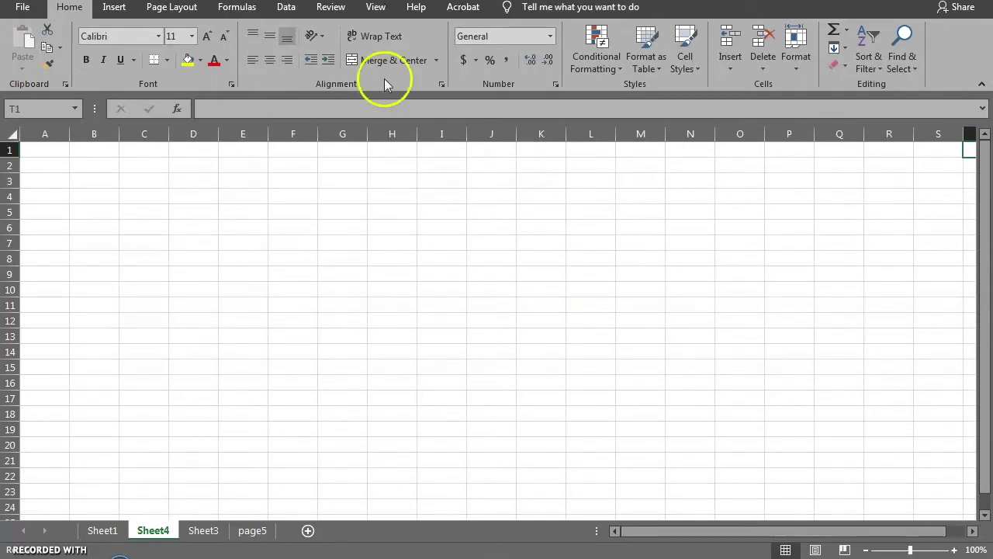
# - Browse the Insert, Page Layout, Formulas and Data tabs, then show the File Info page
pyautogui.click(114, 8)
pyautogui.click(160, 8)
pyautogui.click(237, 8)
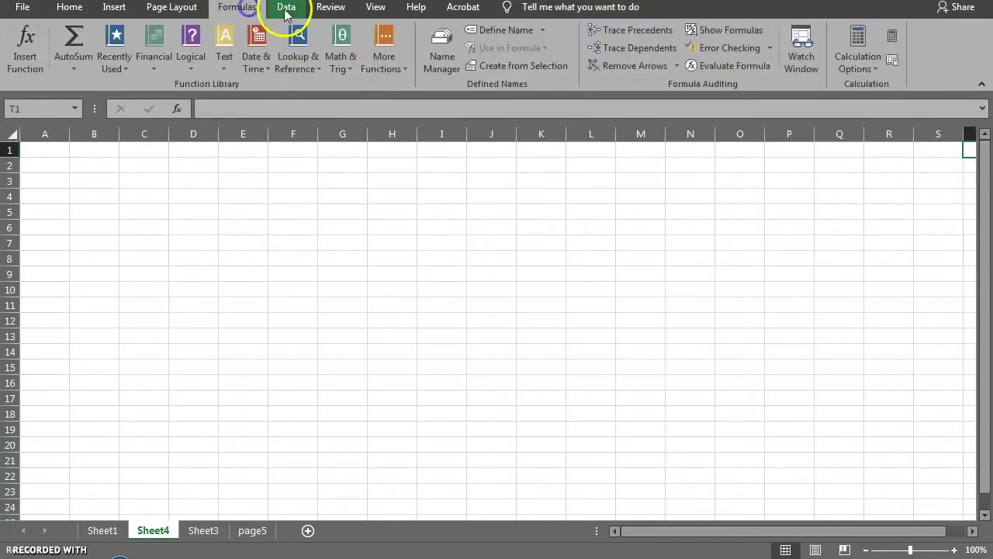
pyautogui.click(287, 8)
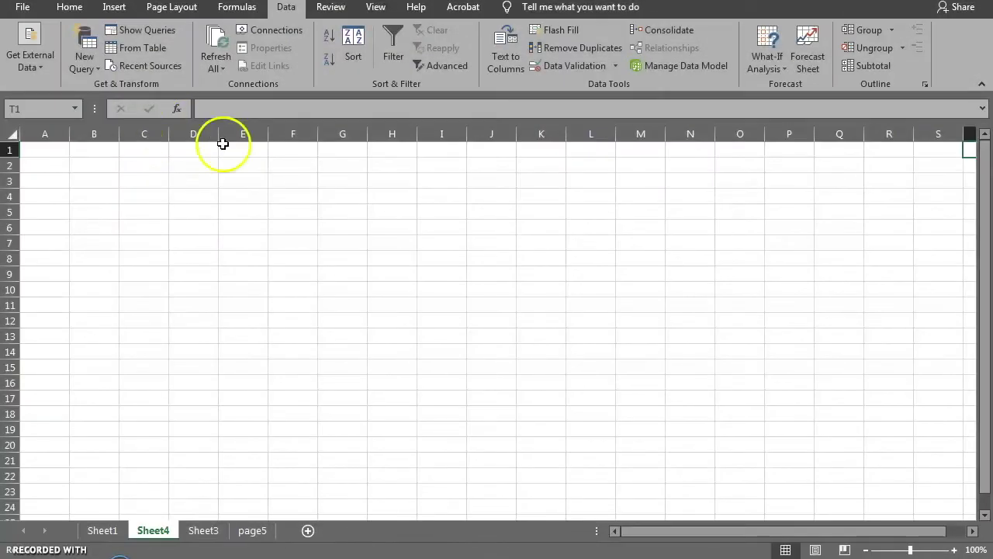
pyautogui.click(22, 7)
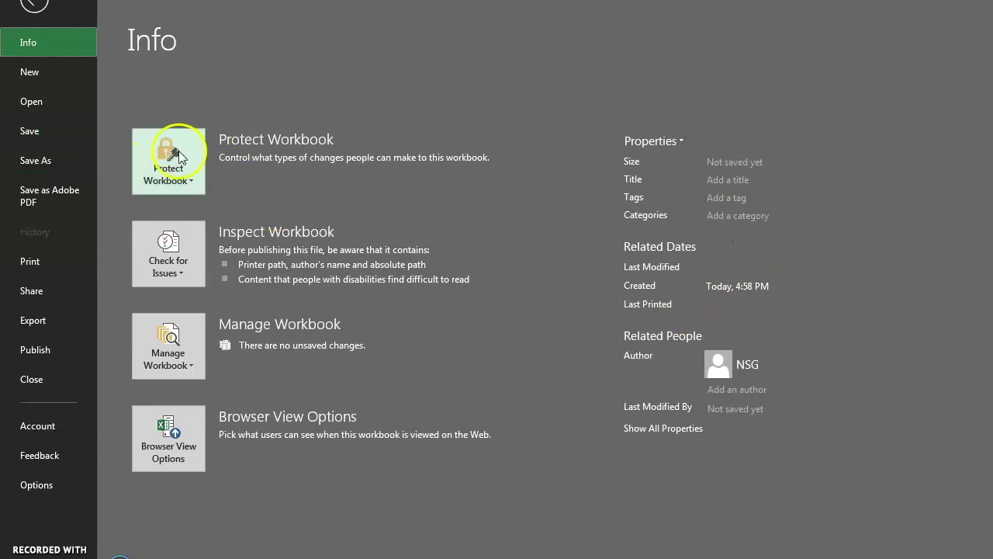
# - Open and dismiss the Protect Workbook choices, then return from Backstage to the worksheet
pyautogui.click(167, 172)
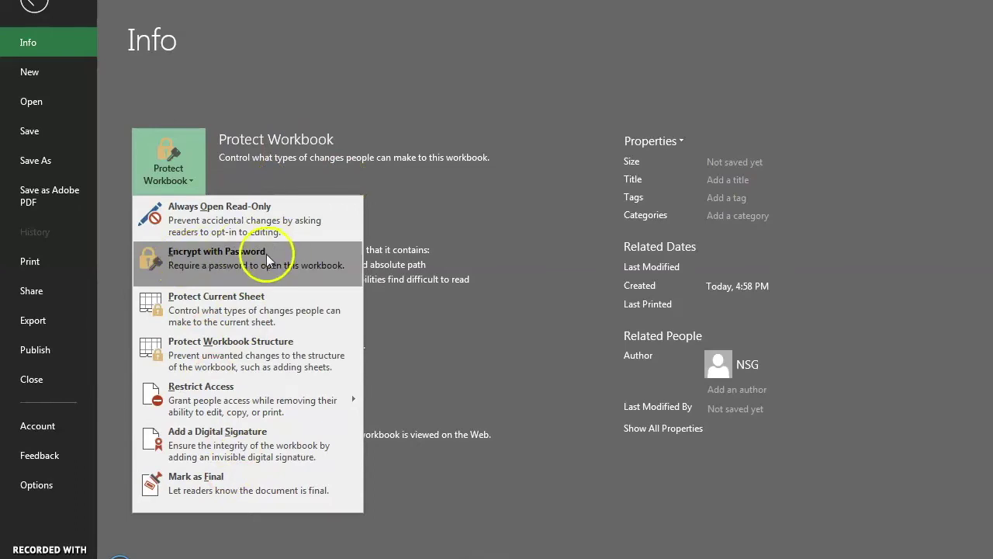
pyautogui.click(221, 67)
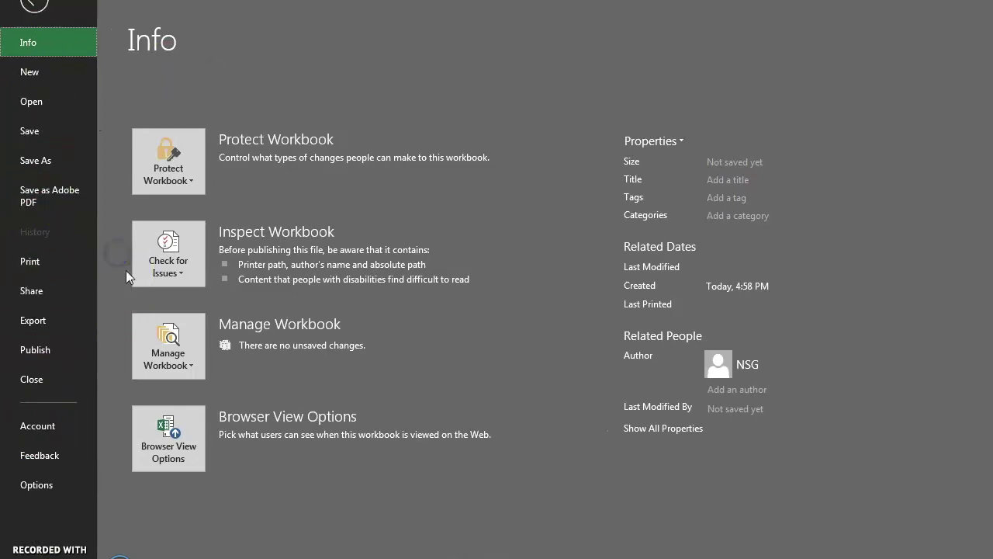
pyautogui.click(52, 52)
pyautogui.scroll(2, 88, 11)
pyautogui.scroll(2, 70, 6)
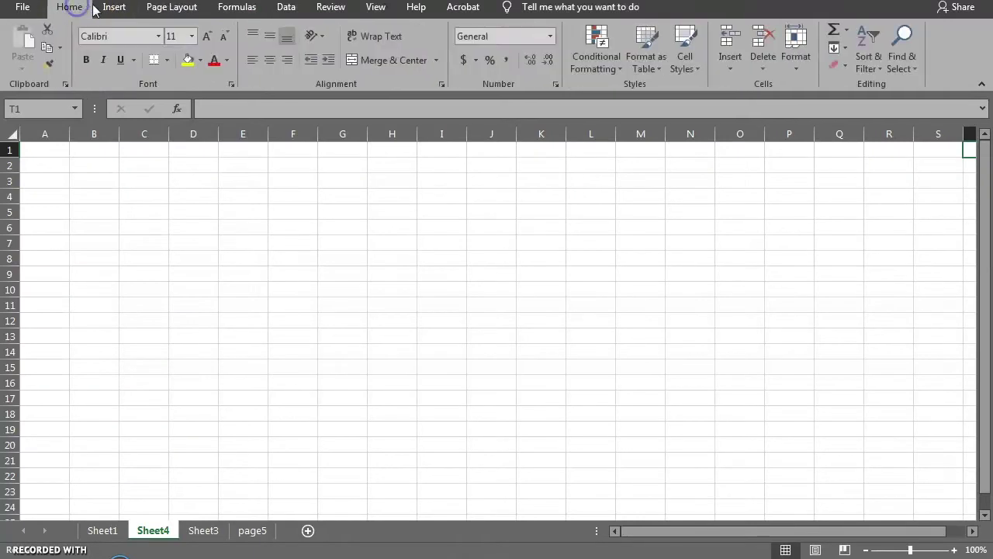
pyautogui.click(112, 8)
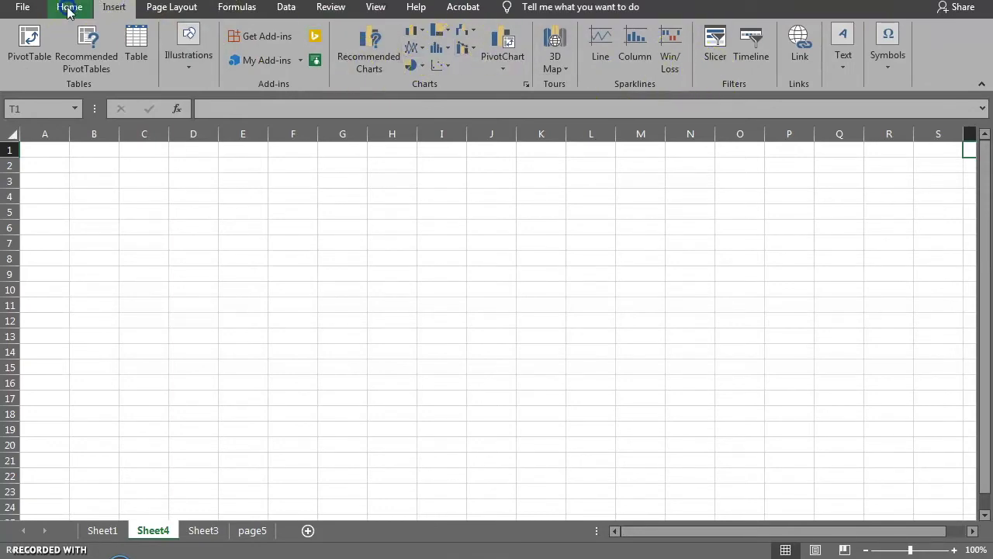
pyautogui.click(69, 7)
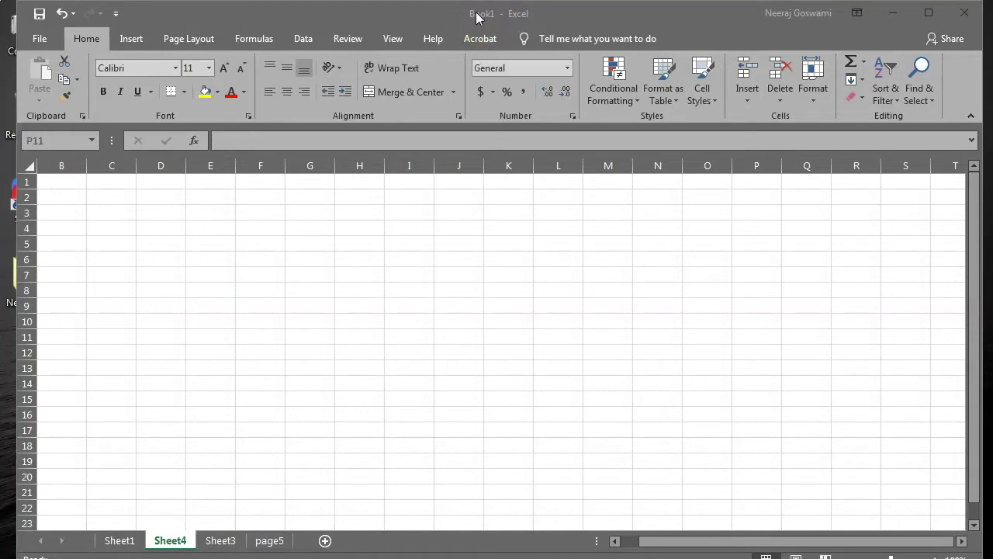
pyautogui.click(477, 17)
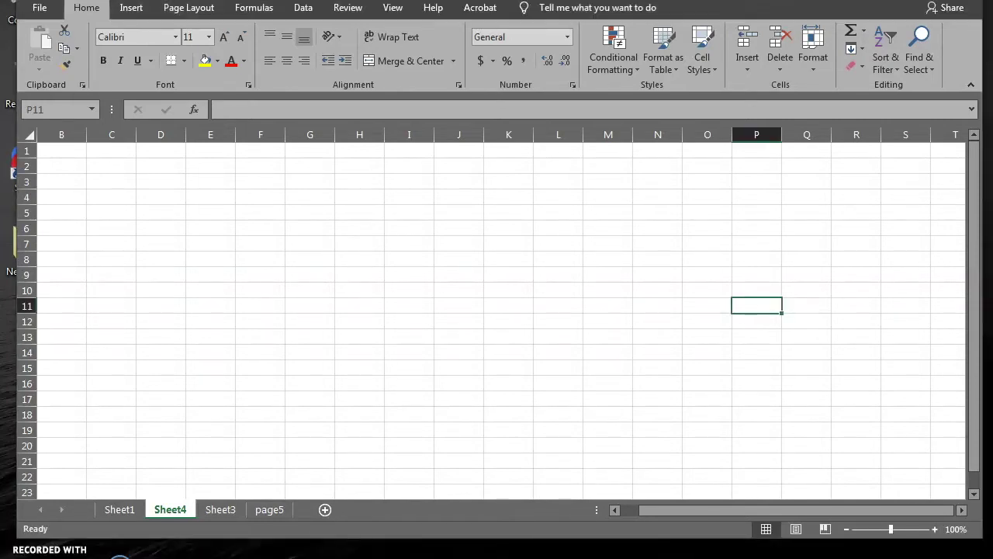
# - Save the workbook to This PC > Desktop under the name 'excel video 1'
pyautogui.hotkey('ctrl', 's')
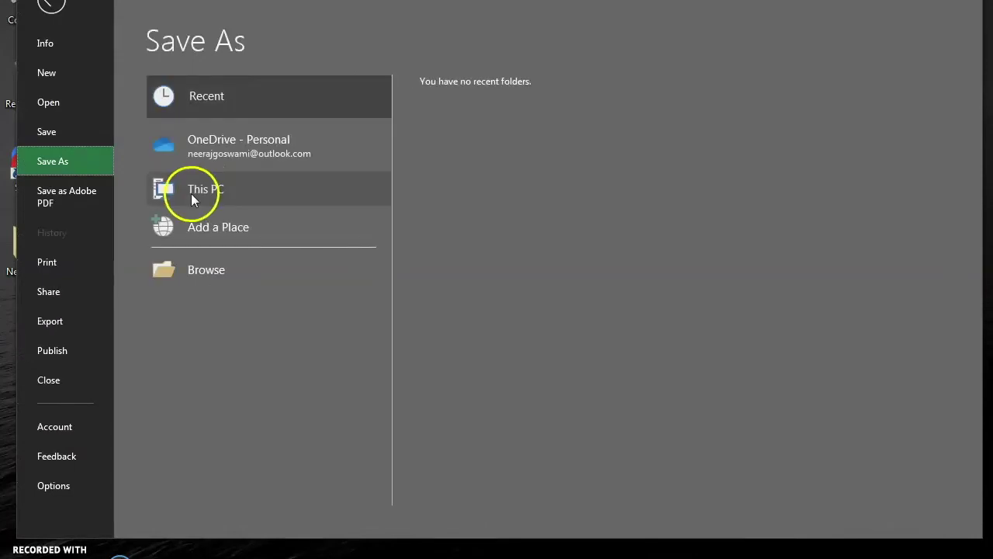
pyautogui.click(201, 194)
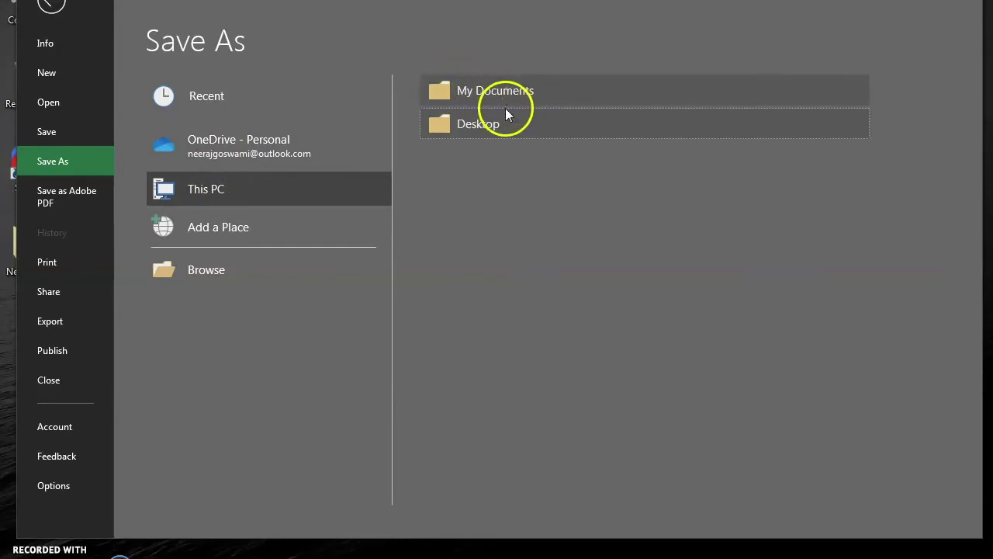
pyautogui.click(469, 124)
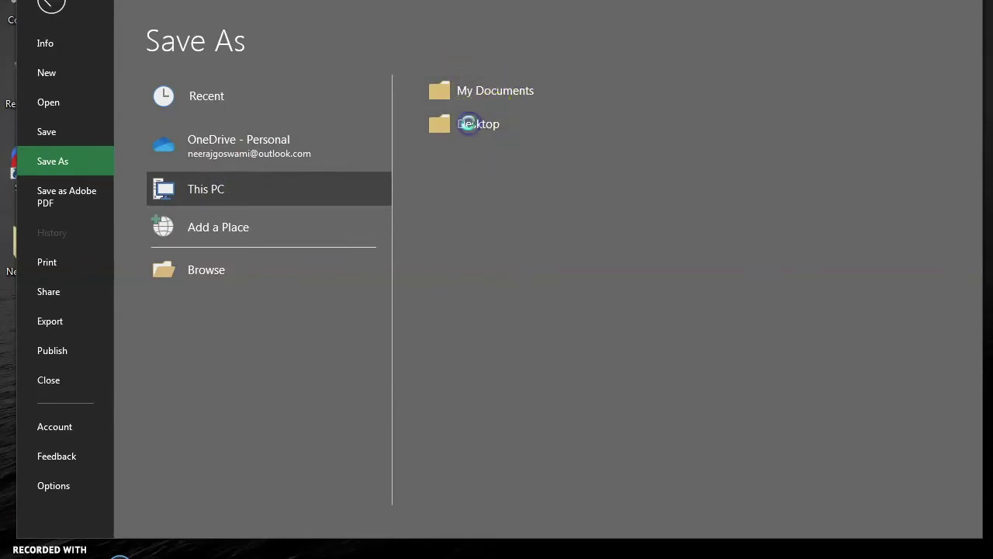
pyautogui.press('BackSpace')
pyautogui.write('excel video 1')
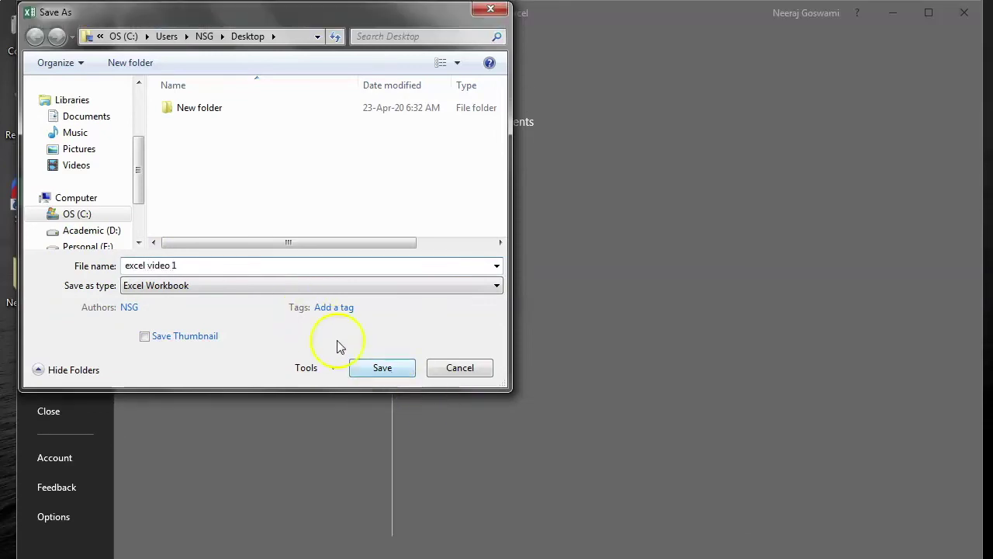
pyautogui.click(381, 369)
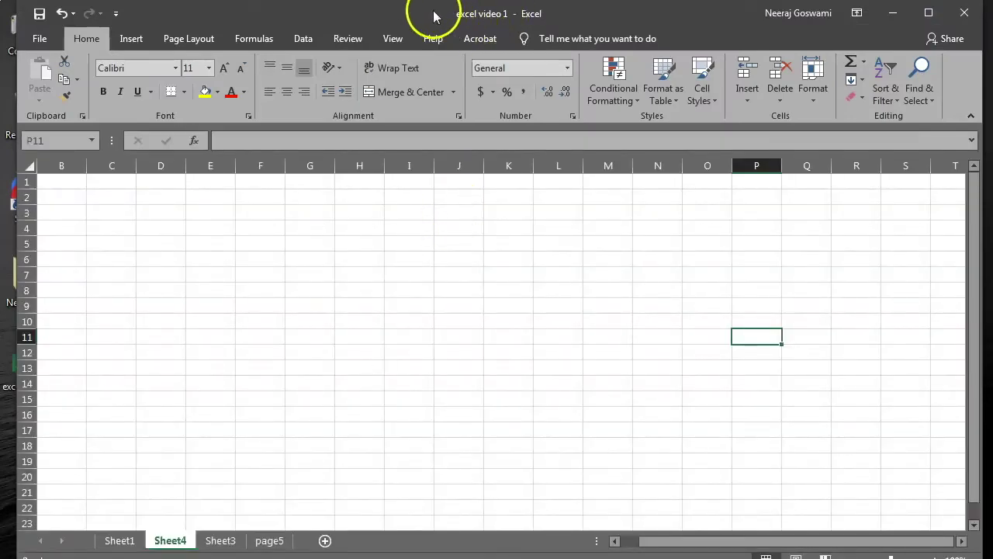
# - Minimize the Excel window to reveal the desktop
pyautogui.click(892, 13)
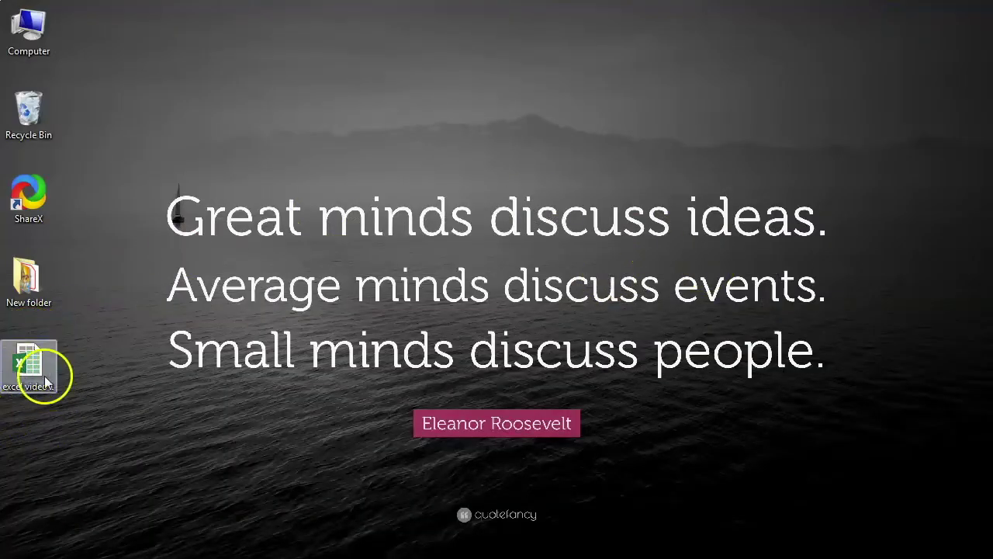
# - Bring the 'excel video 1' Excel window back with Alt+Tab
pyautogui.hotkey('alt', 'Tab')
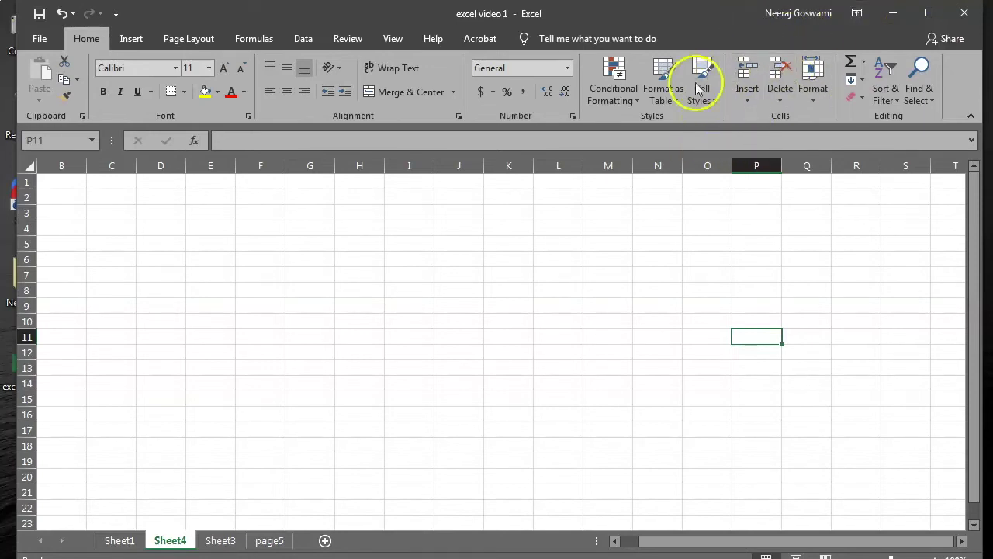
pyautogui.click(863, 14)
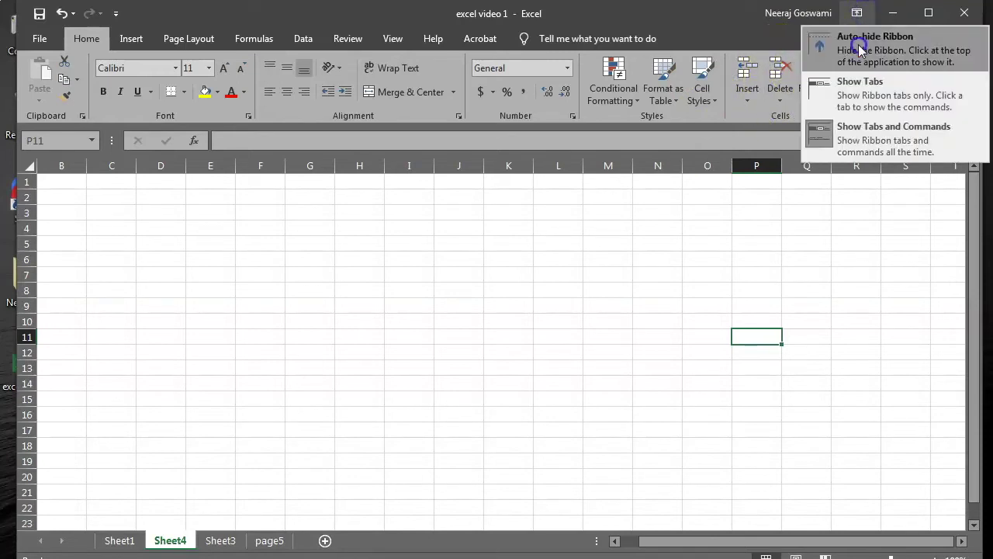
pyautogui.click(858, 43)
pyautogui.click(934, 7)
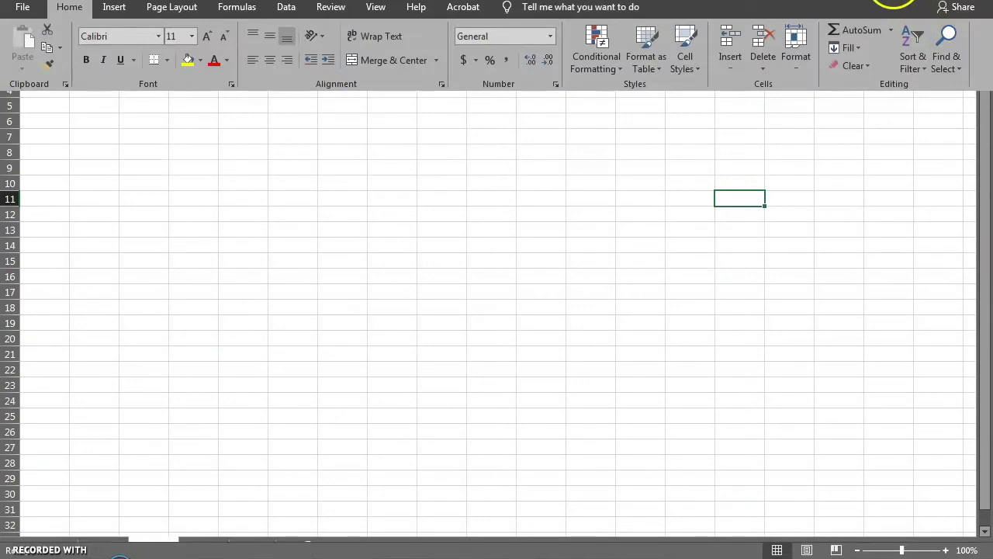
pyautogui.click(876, 3)
pyautogui.click(874, 107)
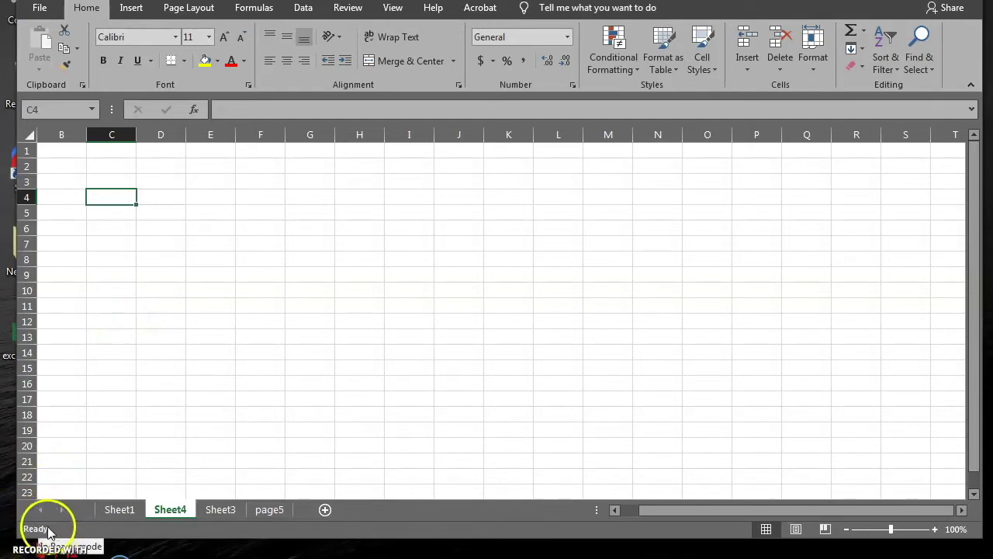
pyautogui.click(113, 214)
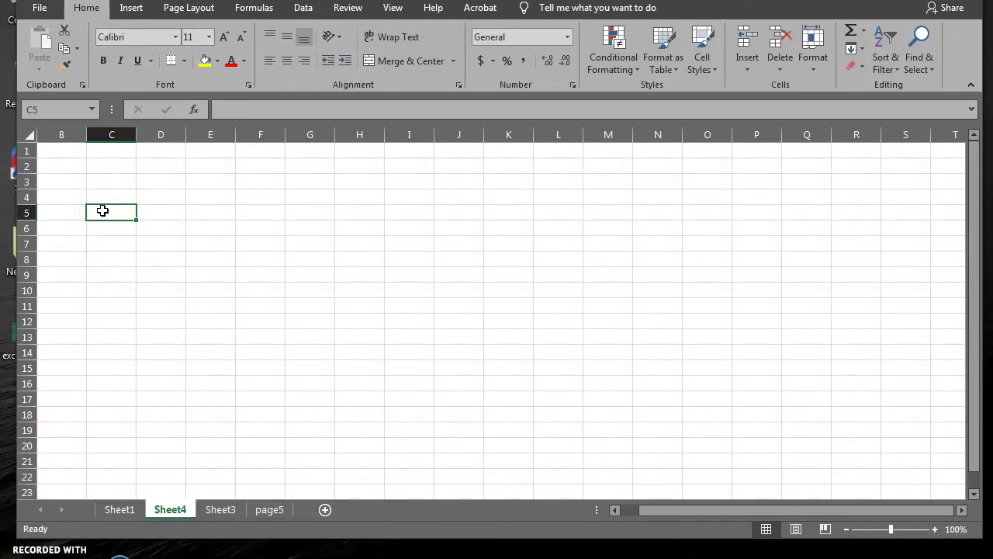
# - Type the sample text 'fjjfgjh' into cell C5 of Sheet4
pyautogui.write('fjjfgjh')
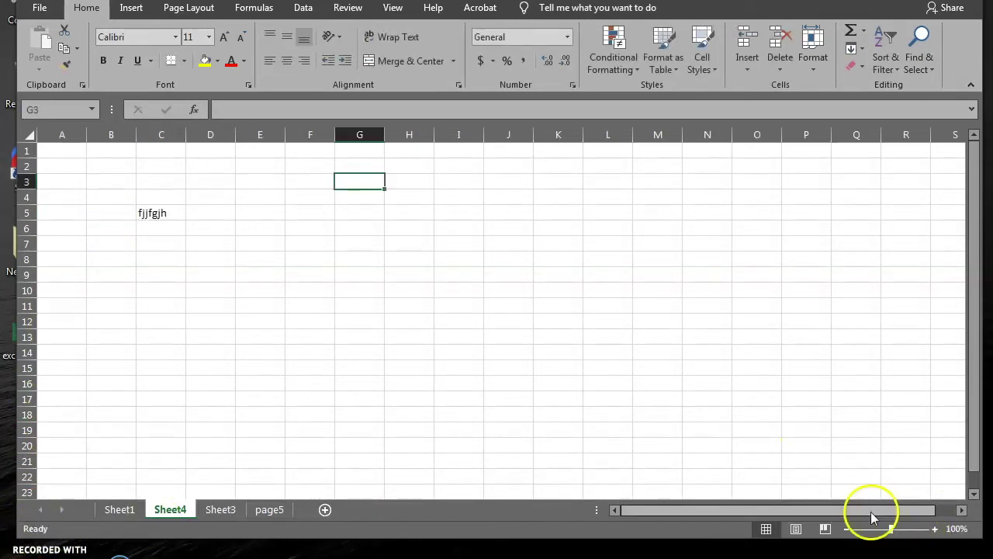
pyautogui.click(906, 532)
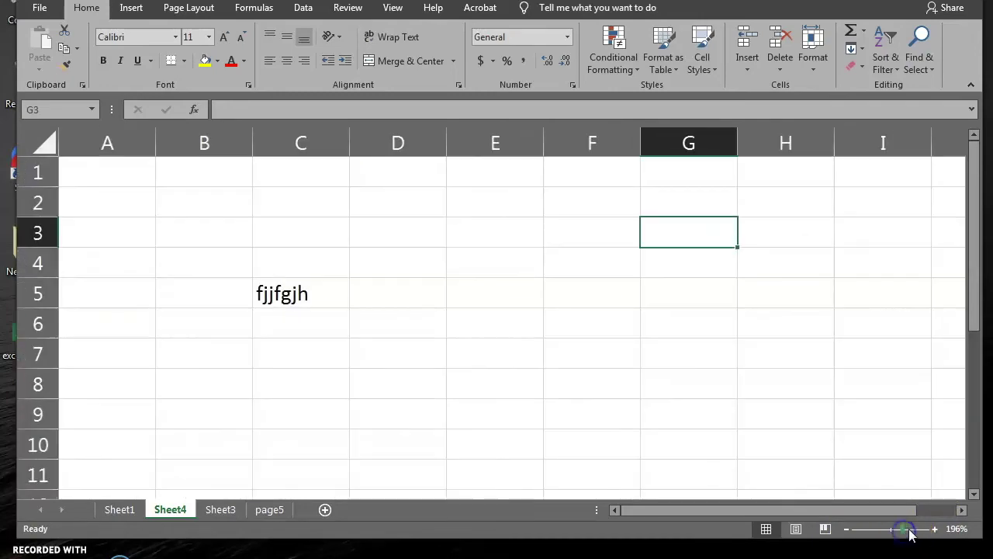
pyautogui.click(914, 529)
pyautogui.click(896, 530)
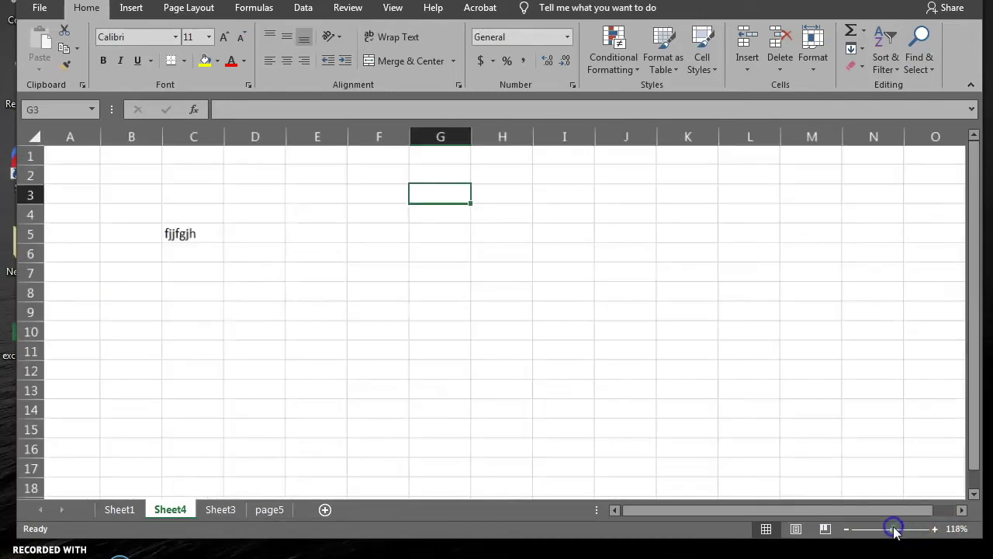
pyautogui.click(918, 532)
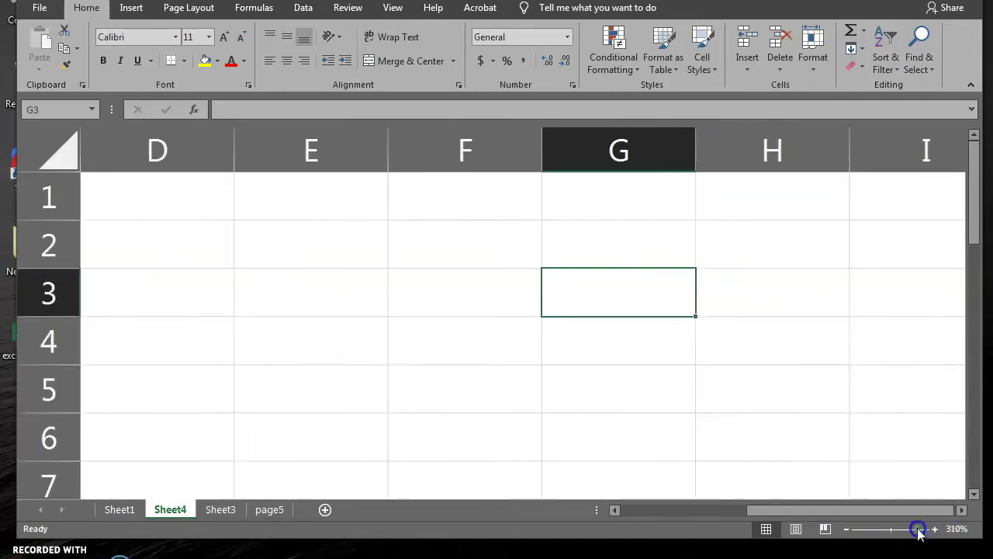
pyautogui.moveTo(919, 532); pyautogui.dragTo(853, 531)
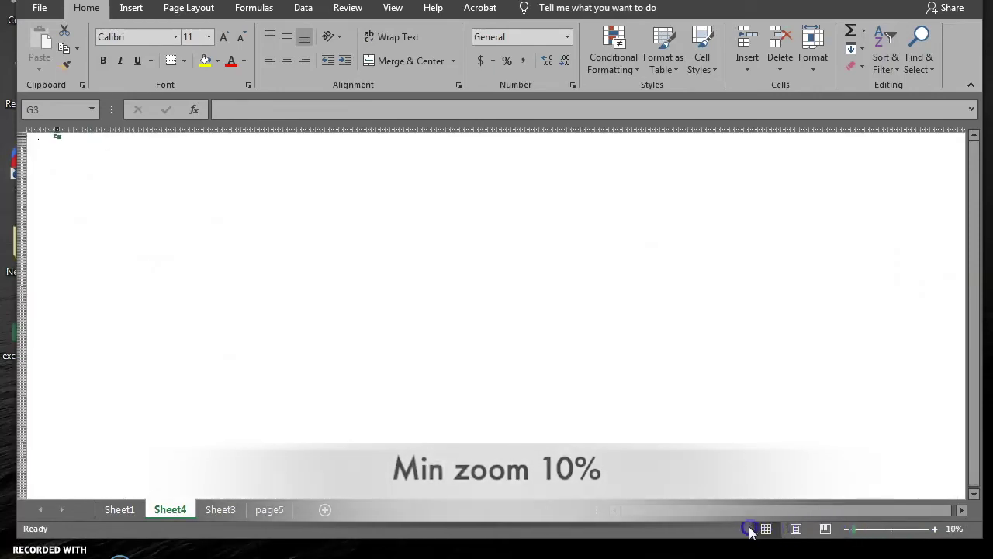
pyautogui.click(891, 529)
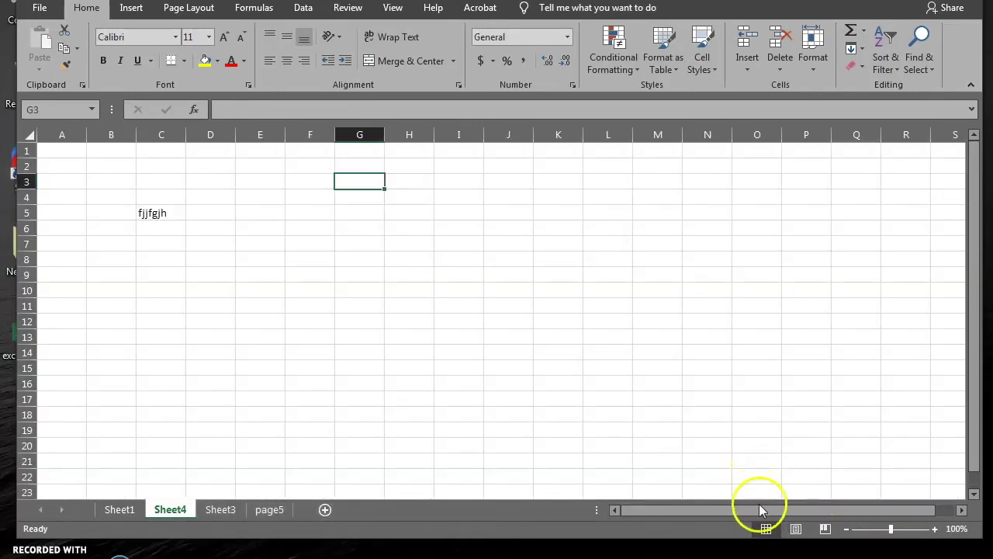
pyautogui.click(796, 530)
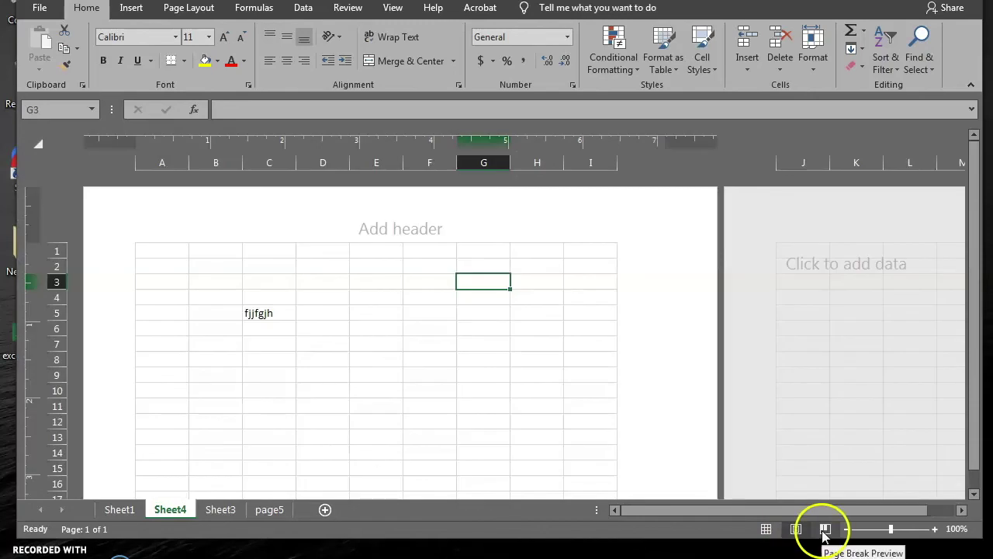
pyautogui.click(825, 530)
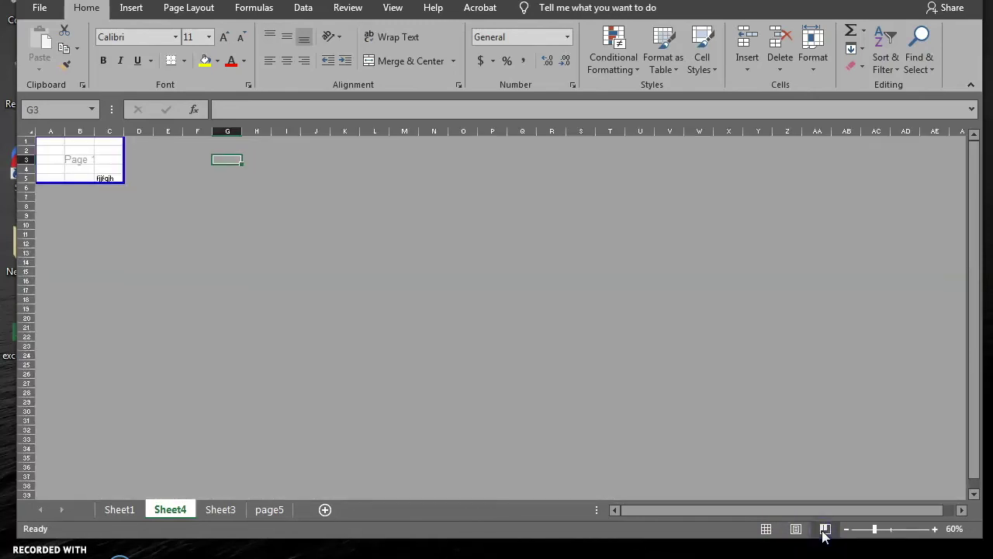
pyautogui.click(766, 528)
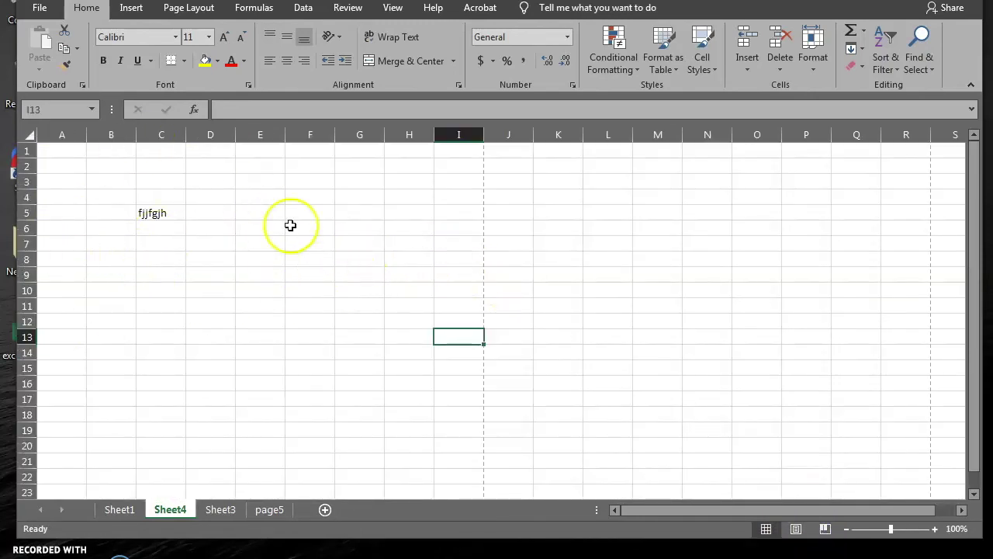